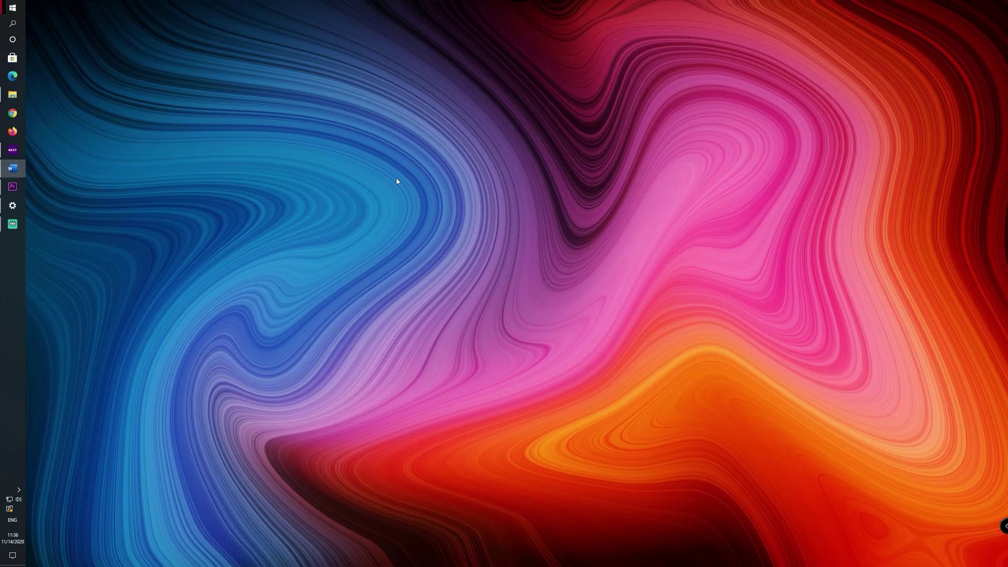
Open Display settings from the desktop menu, select display 3 in the arrangement, then minimize Settings.
right_click(397, 182)
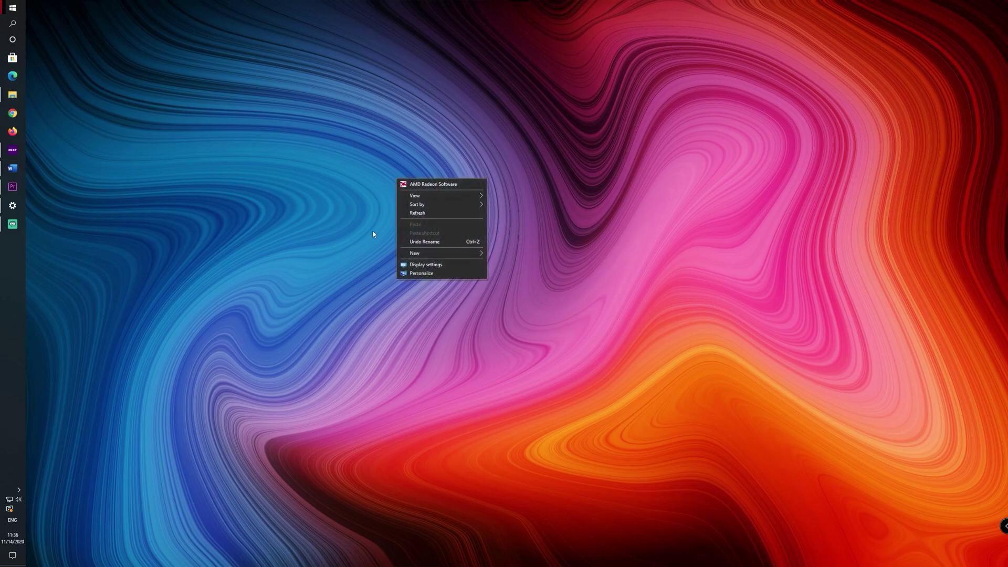
click(425, 266)
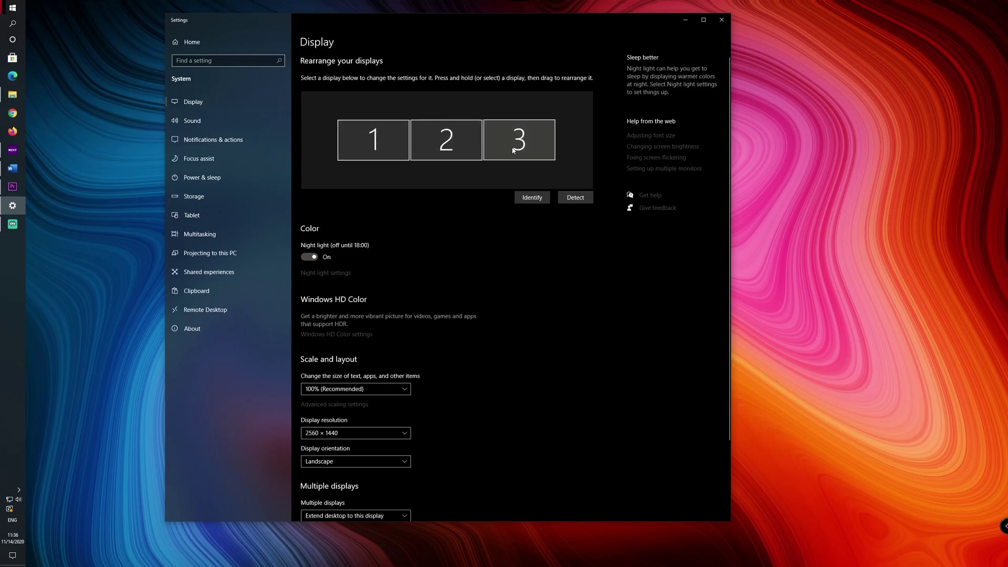
drag(516, 148, 517, 142)
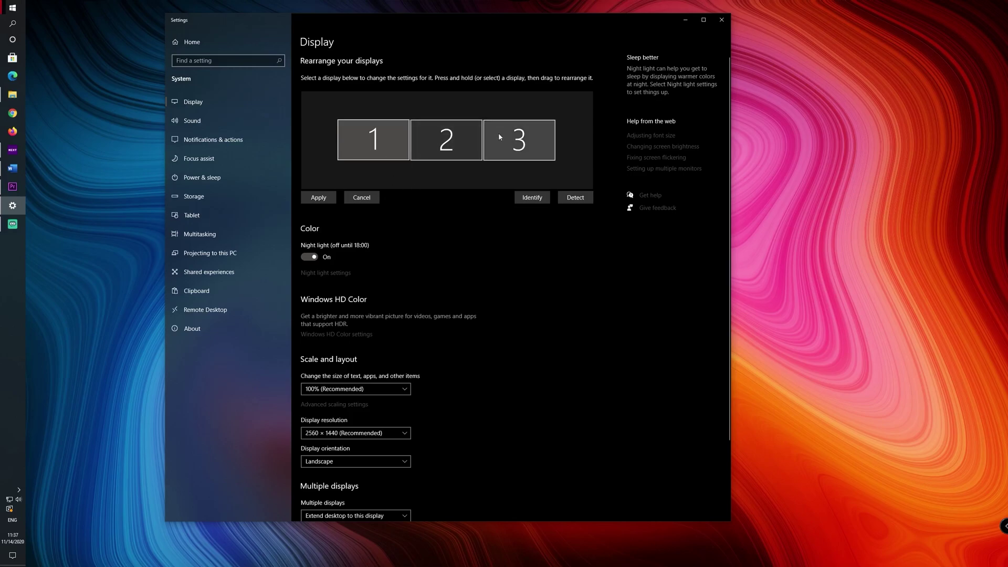
click(519, 144)
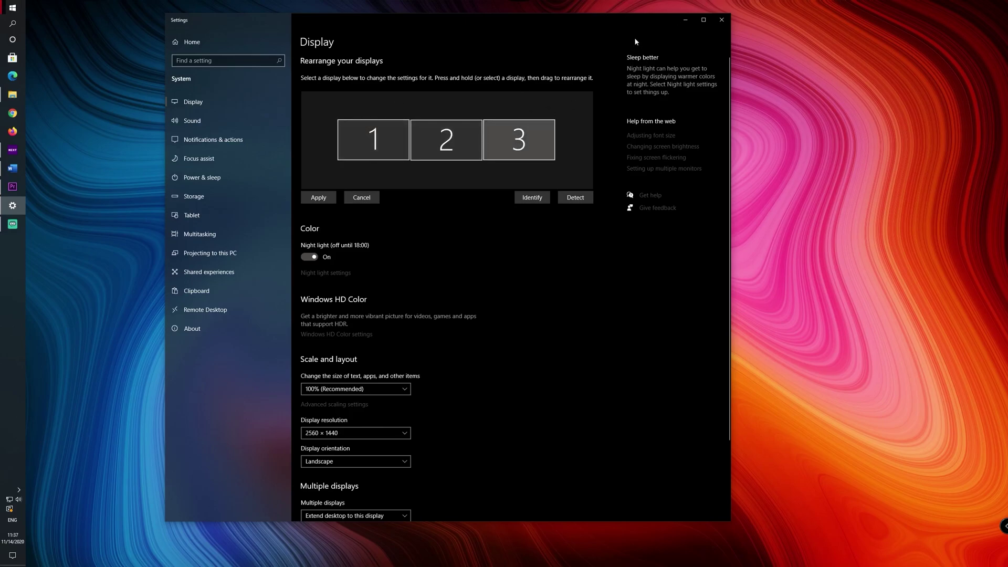
click(684, 20)
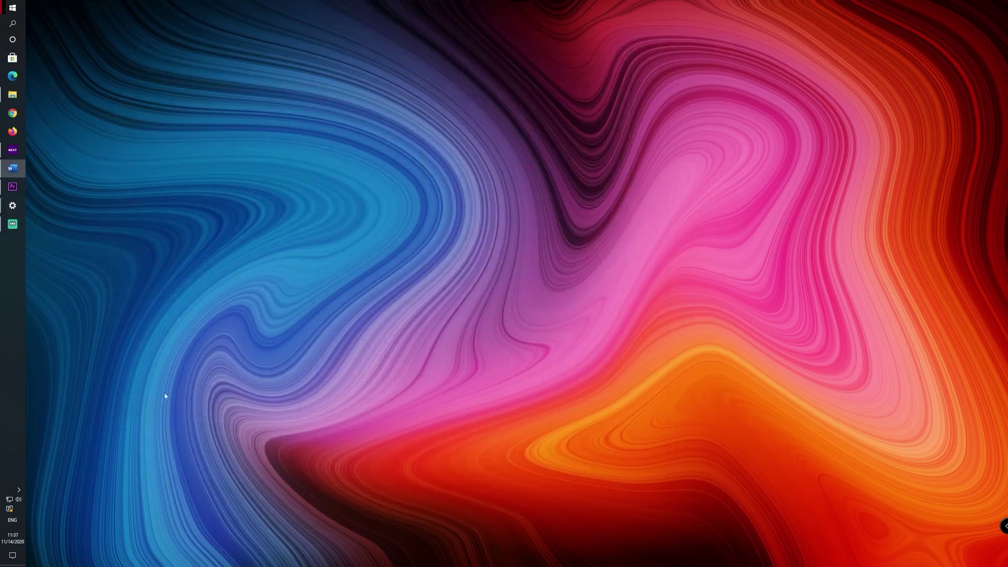
Launch AMD Radeon Software from the hidden tray icons and open its Settings page showing driver 20.9.2.
click(19, 490)
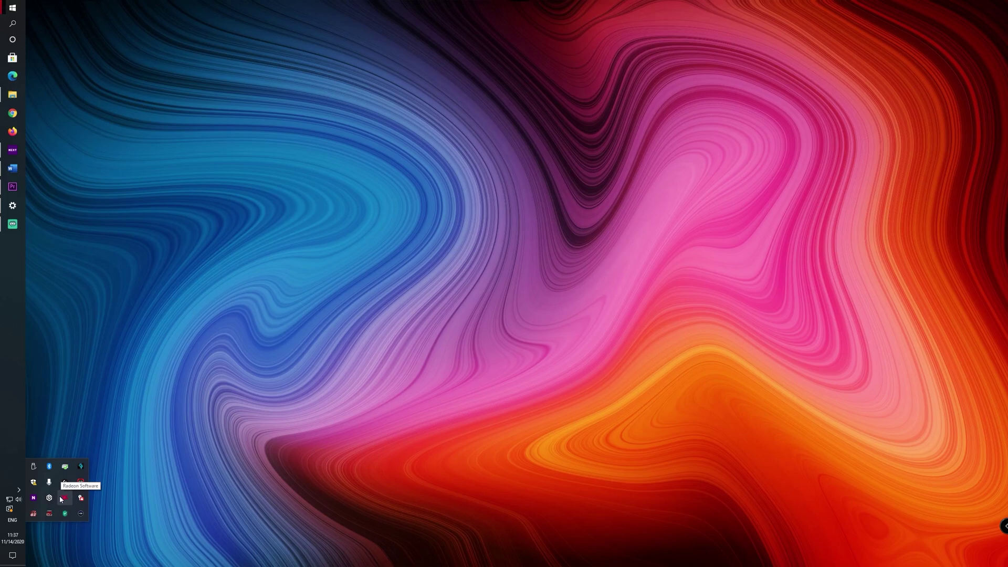
click(62, 498)
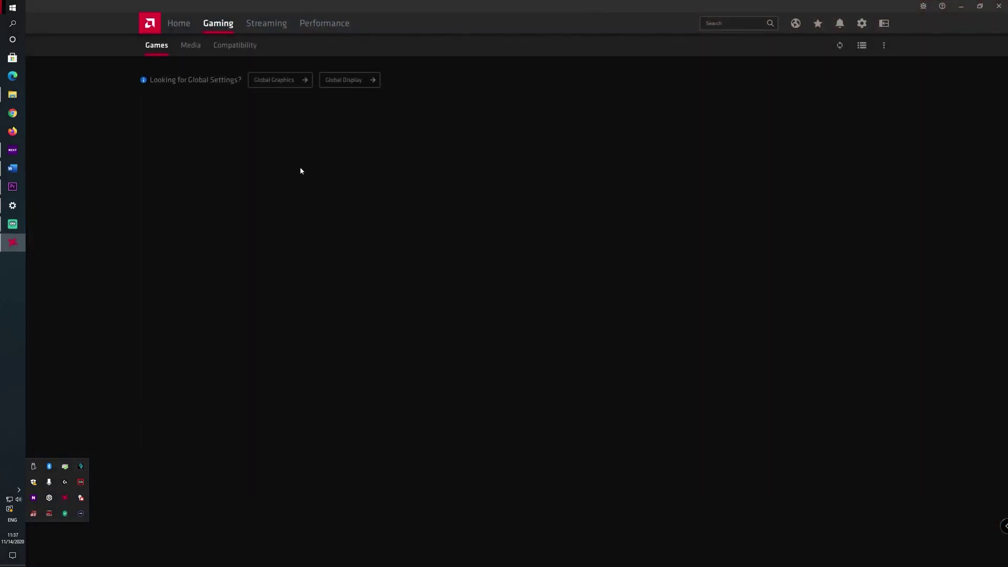
click(235, 4)
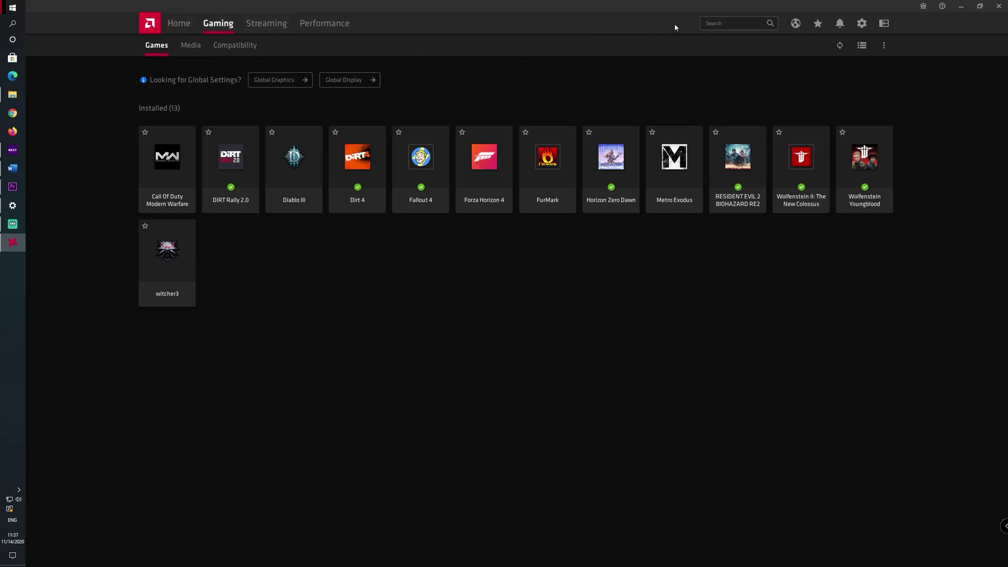
click(862, 24)
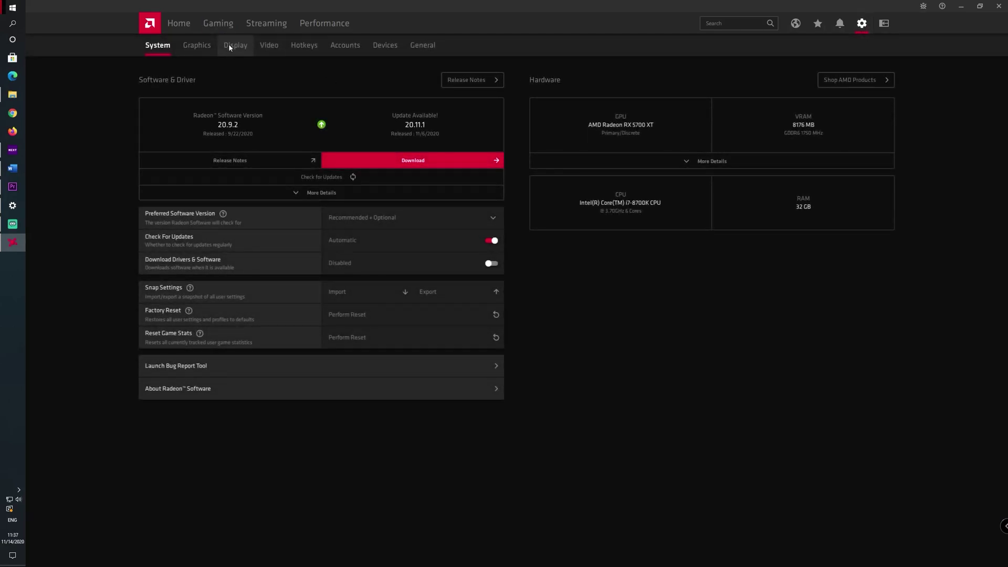
View Radeon's Display settings for Display 3, the Elgato HDMI output, then close Radeon Software.
click(230, 48)
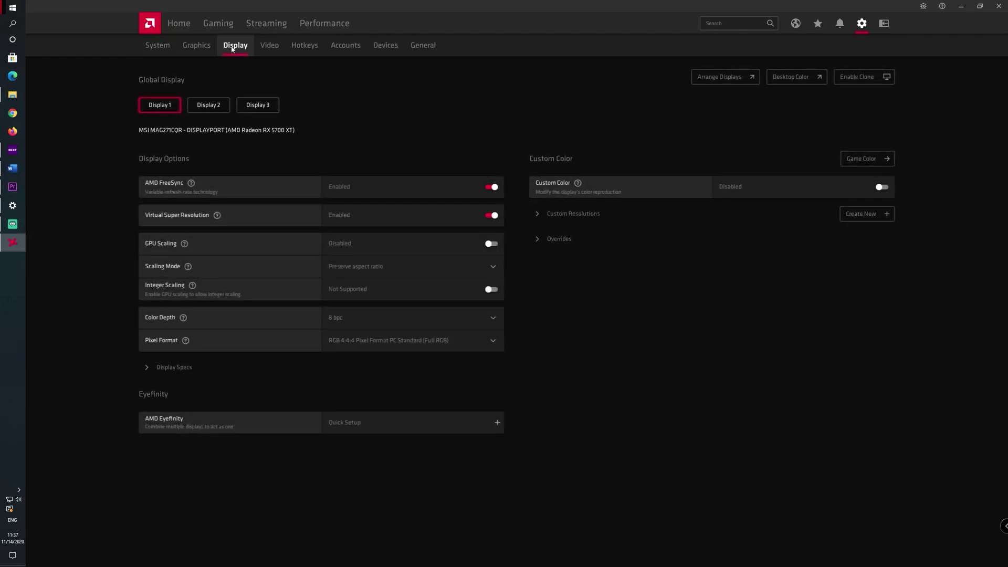
click(258, 106)
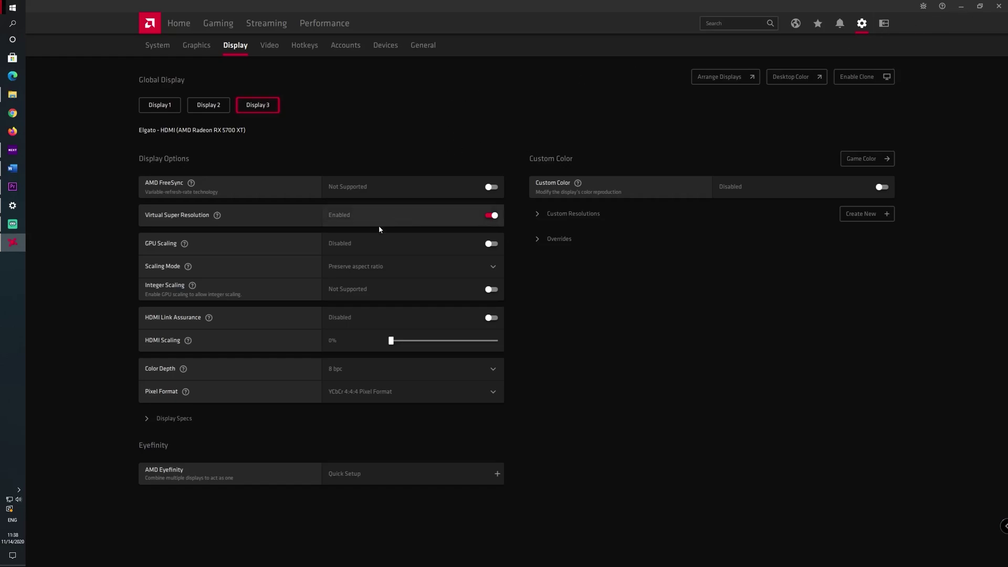
click(999, 4)
Reopen Display settings from the desktop menu and move the Settings window further left.
right_click(352, 181)
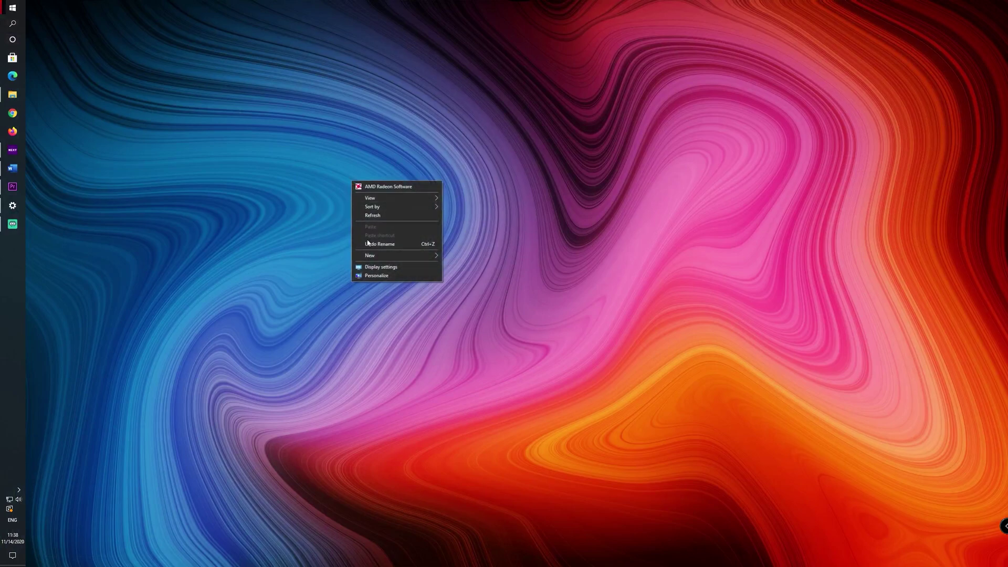
click(376, 267)
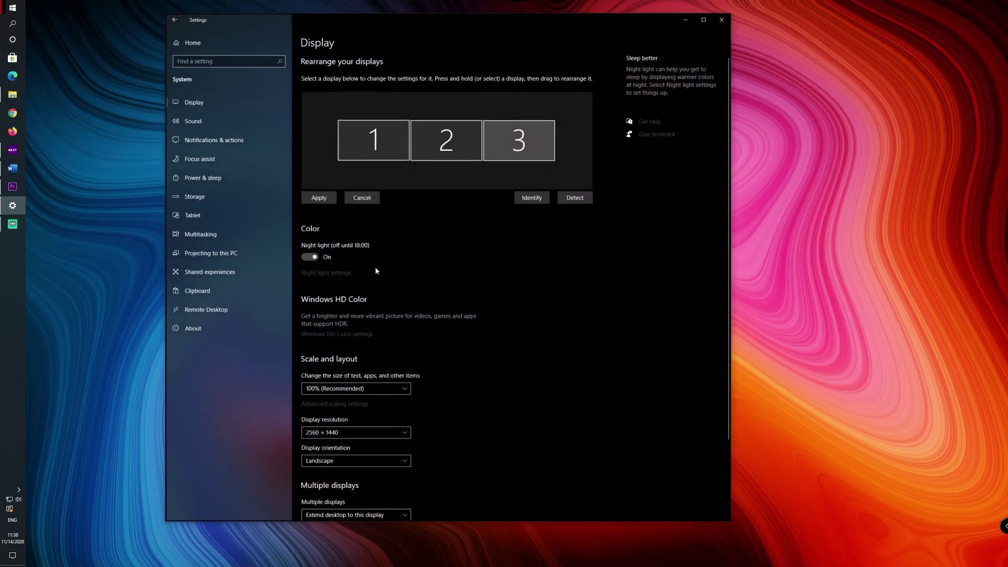
drag(402, 23, 327, 21)
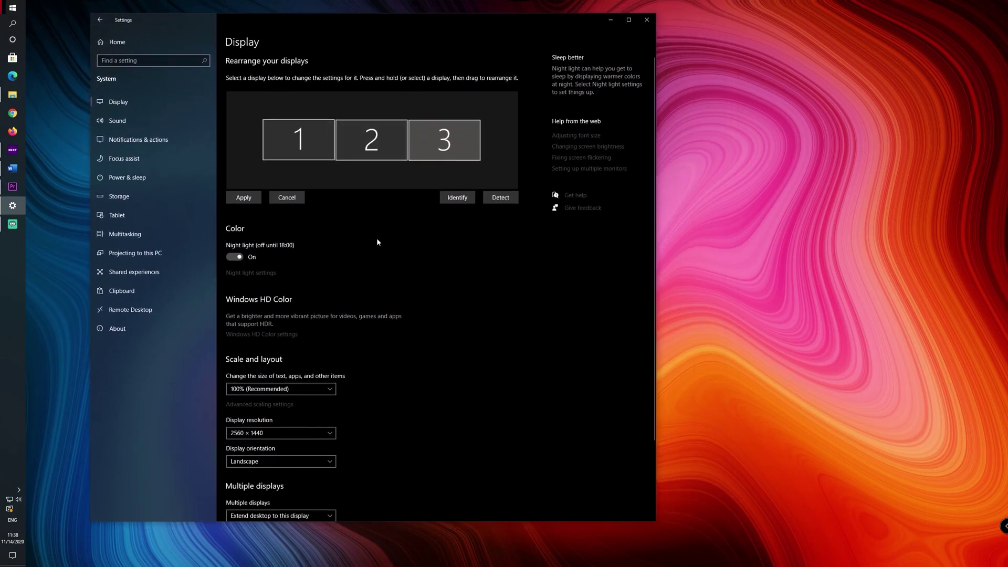
scroll(413, 334, down, 1)
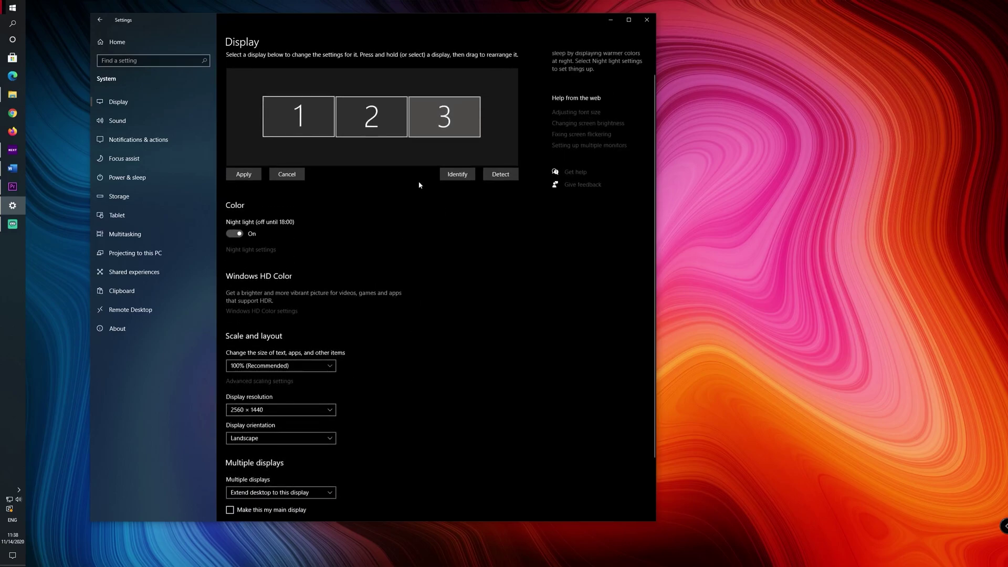
Set the display resolution to 2560 × 1440.
click(296, 409)
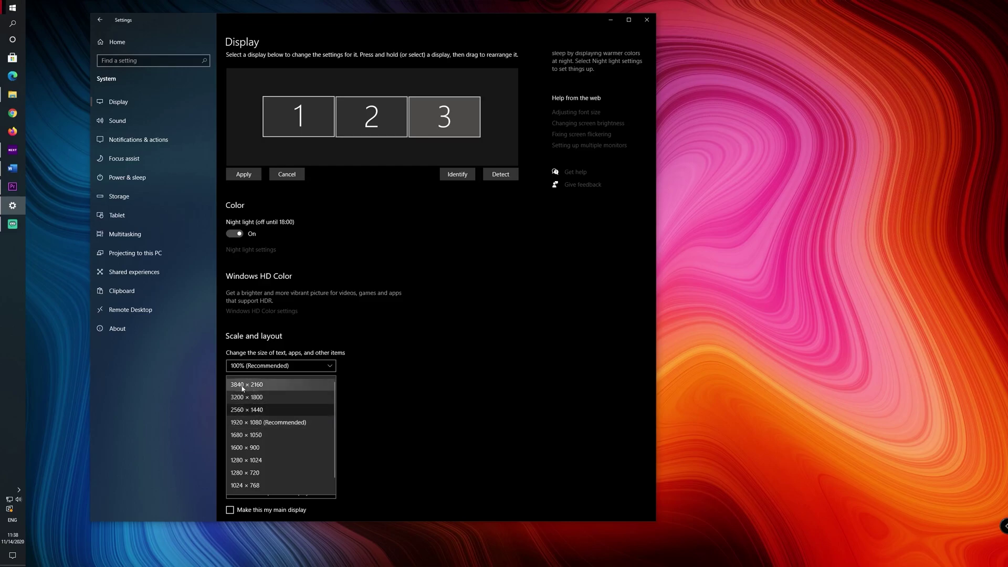
click(272, 410)
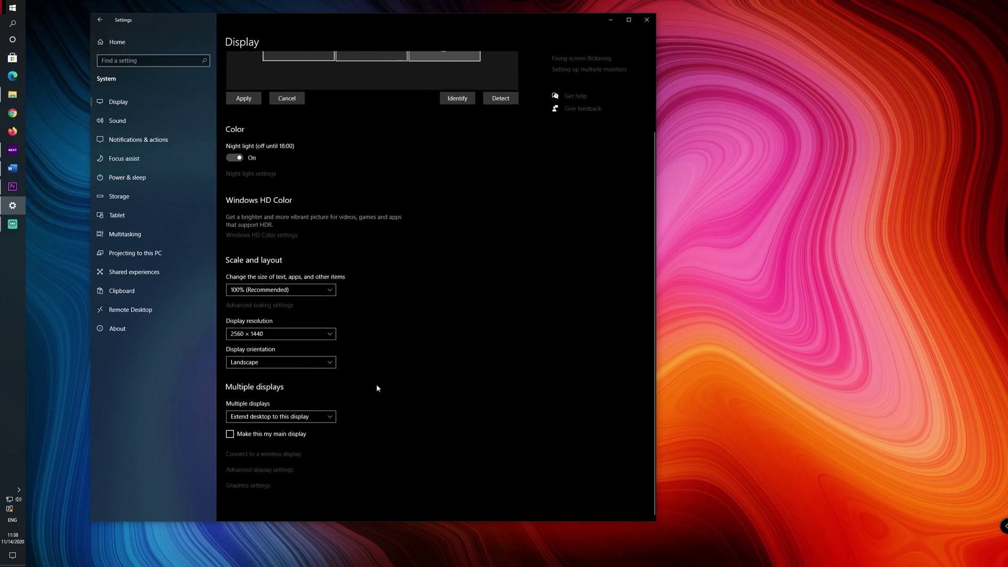
scroll(377, 387, down, 3)
scroll(272, 399, up, 4)
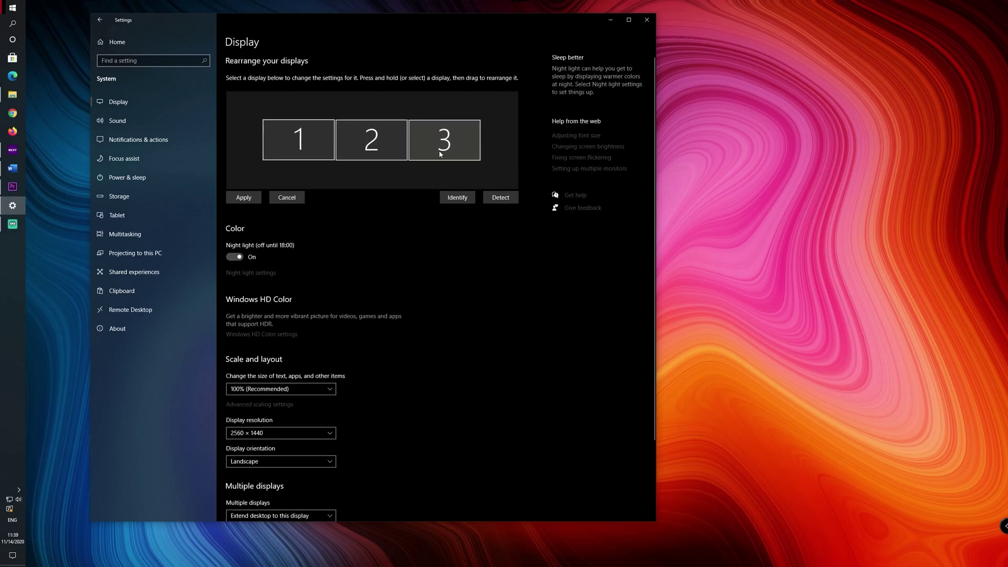
click(314, 148)
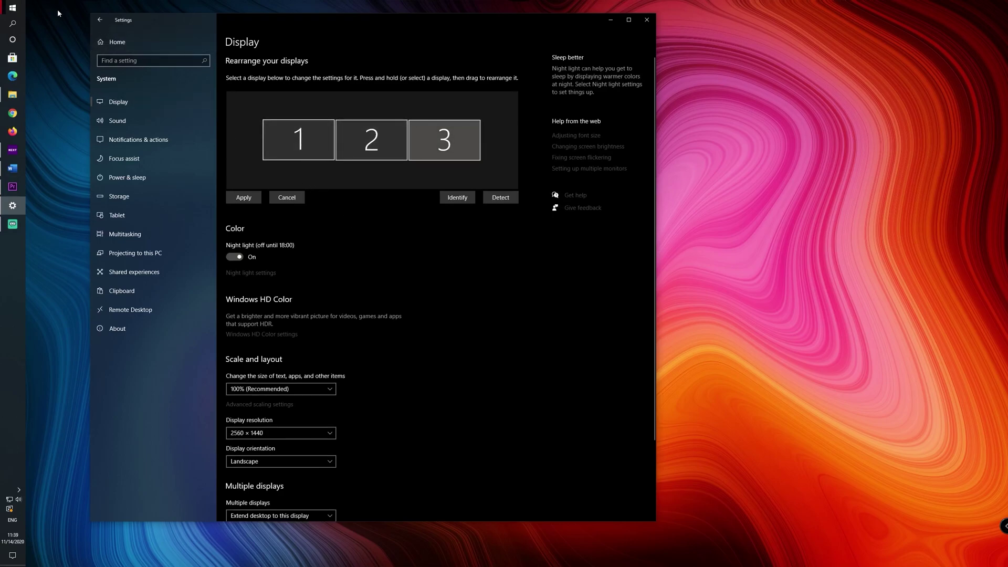
click(12, 7)
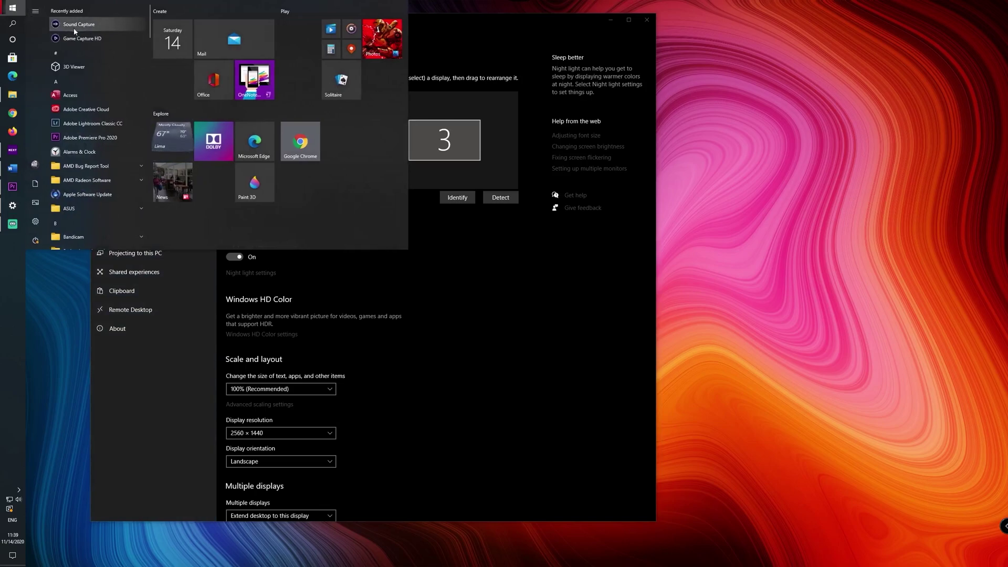
Launch Game Capture HD beside Display settings, then select display 1 in the arrangement.
click(79, 39)
drag(701, 24, 699, 24)
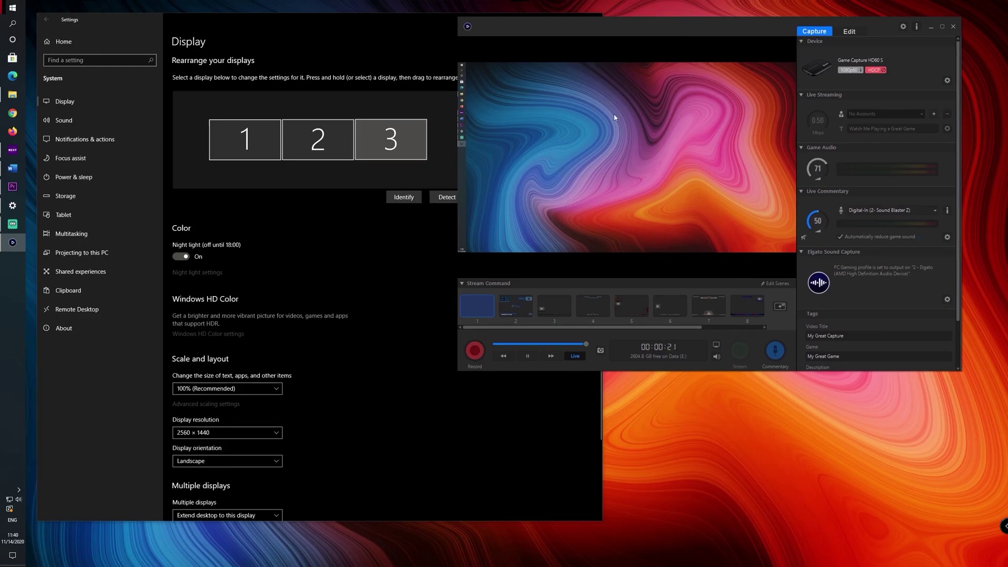
click(408, 137)
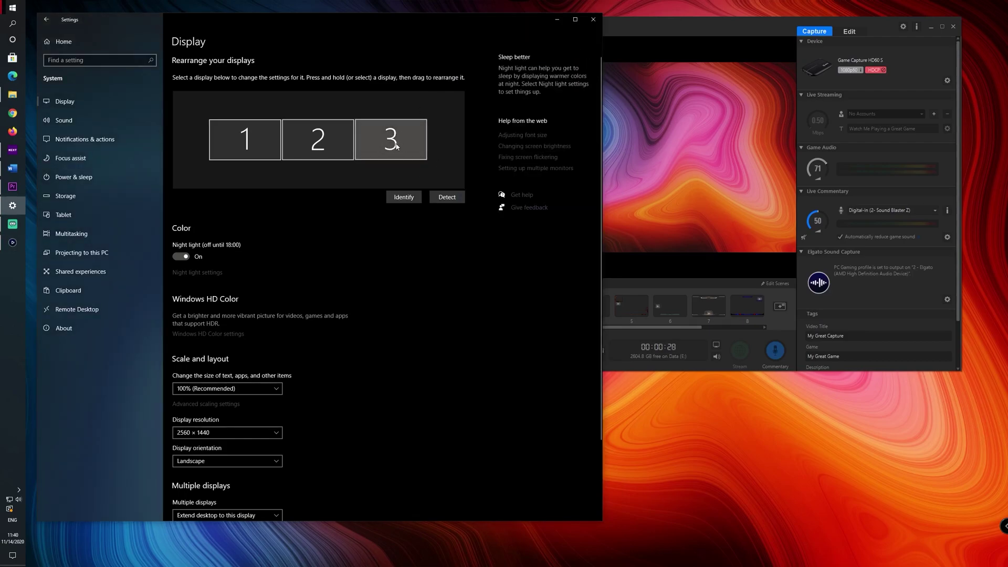
click(266, 147)
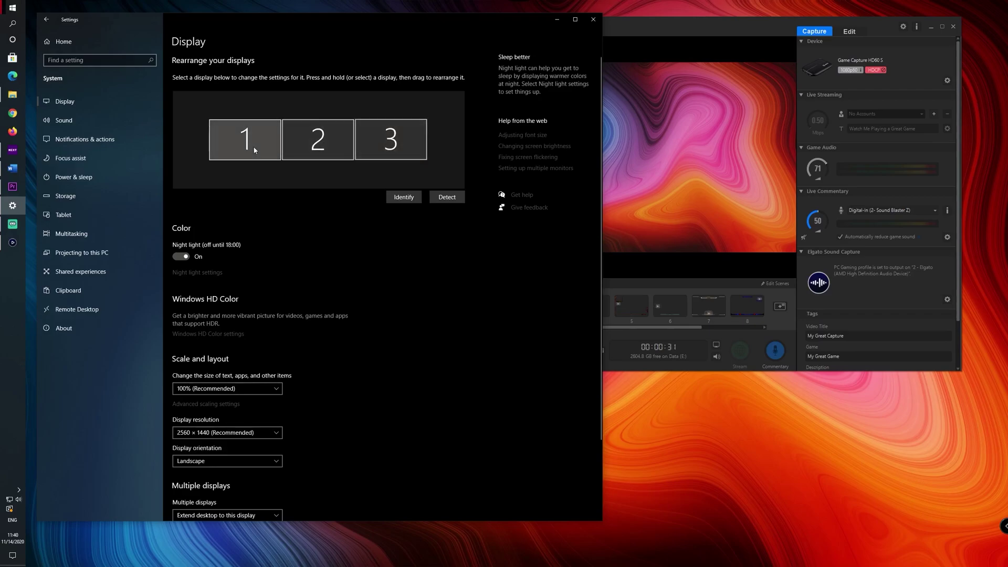
Select display 3 and set Multiple displays to 'Duplicate desktop on 1 and 3'.
click(373, 155)
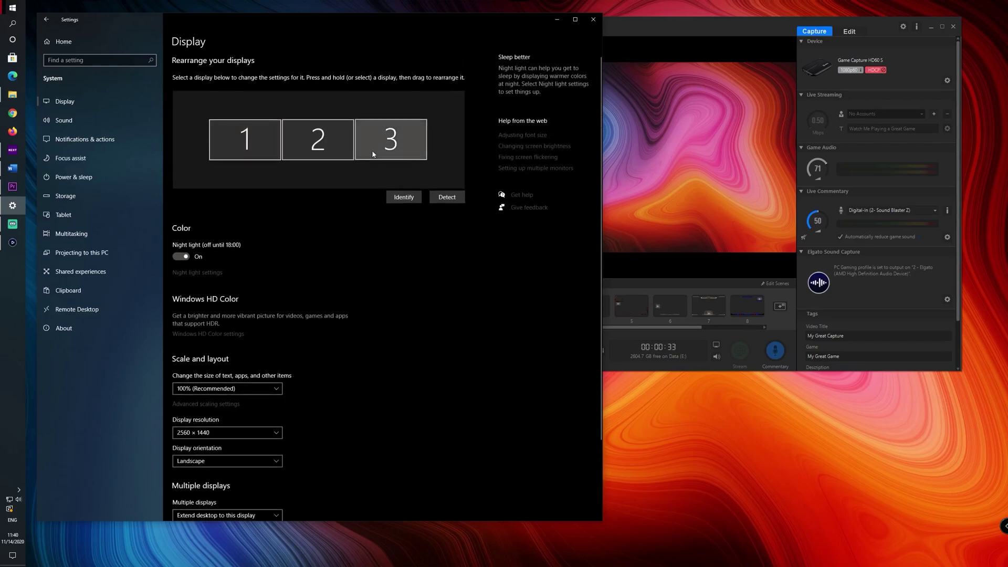
scroll(386, 237, down, 2)
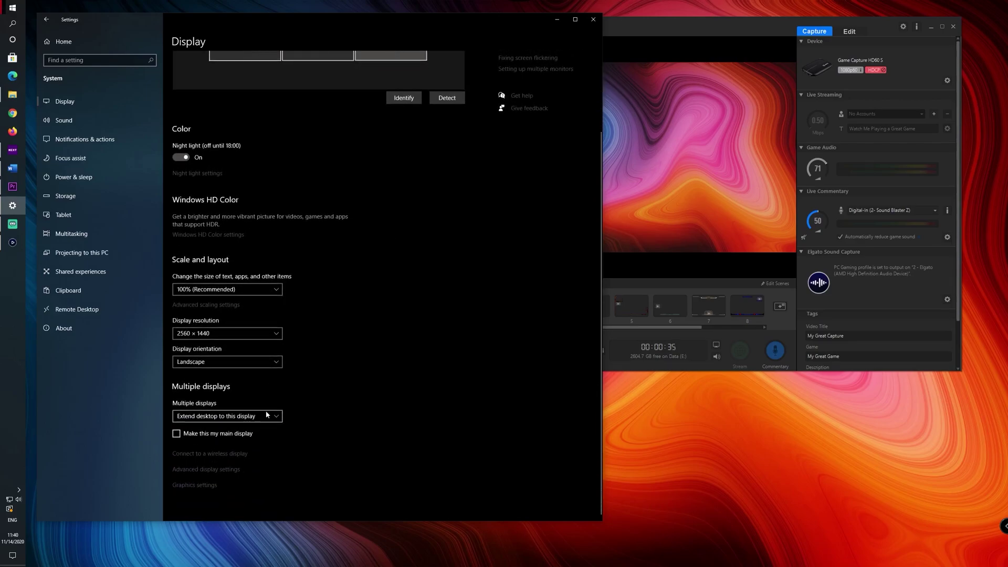
click(226, 416)
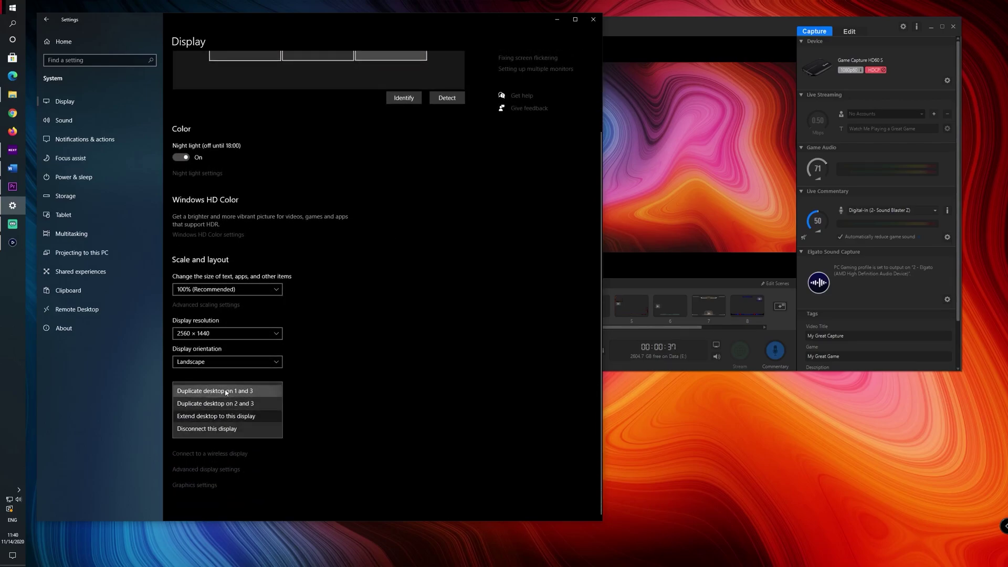
click(240, 391)
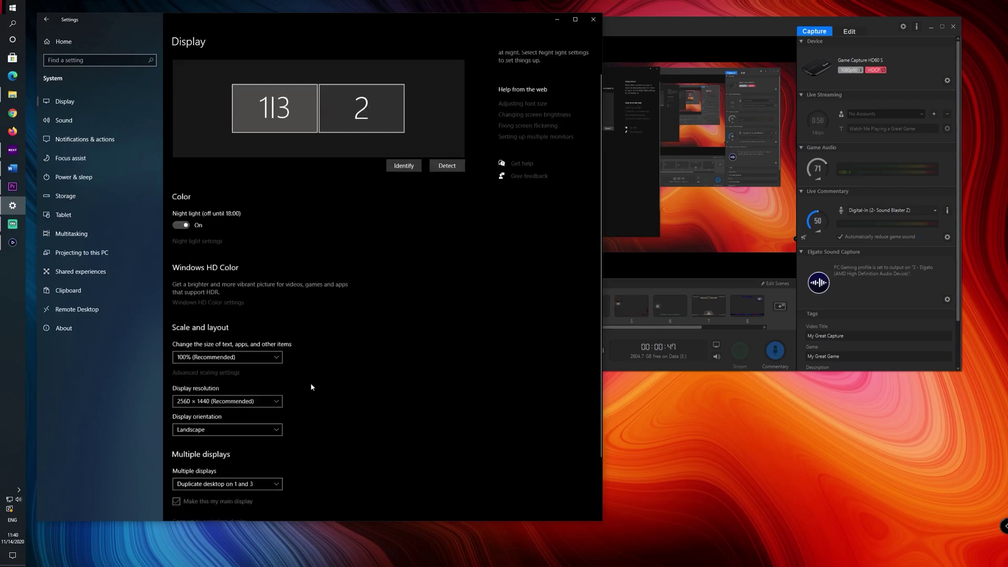
scroll(311, 387, down, 2)
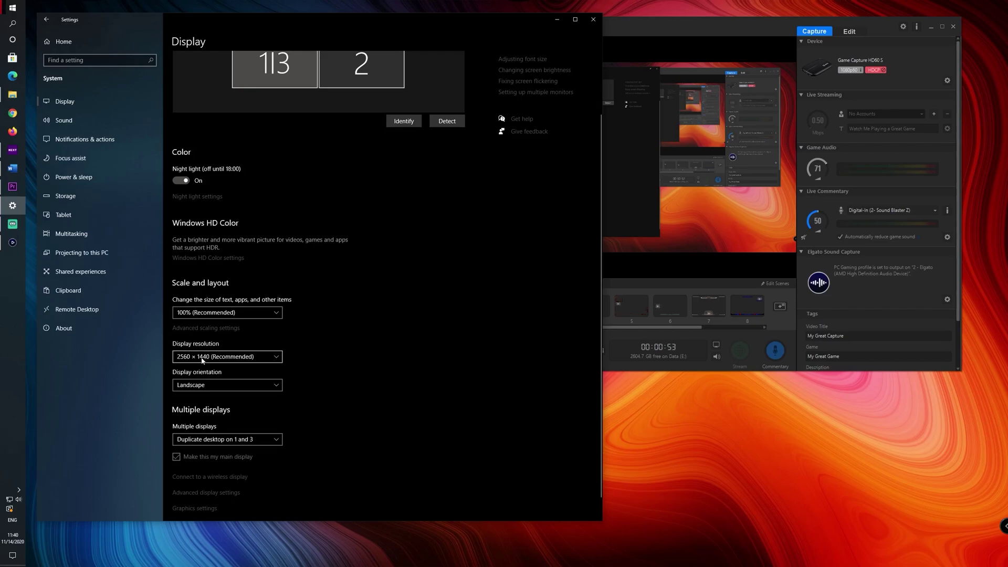
scroll(376, 333, up, 2)
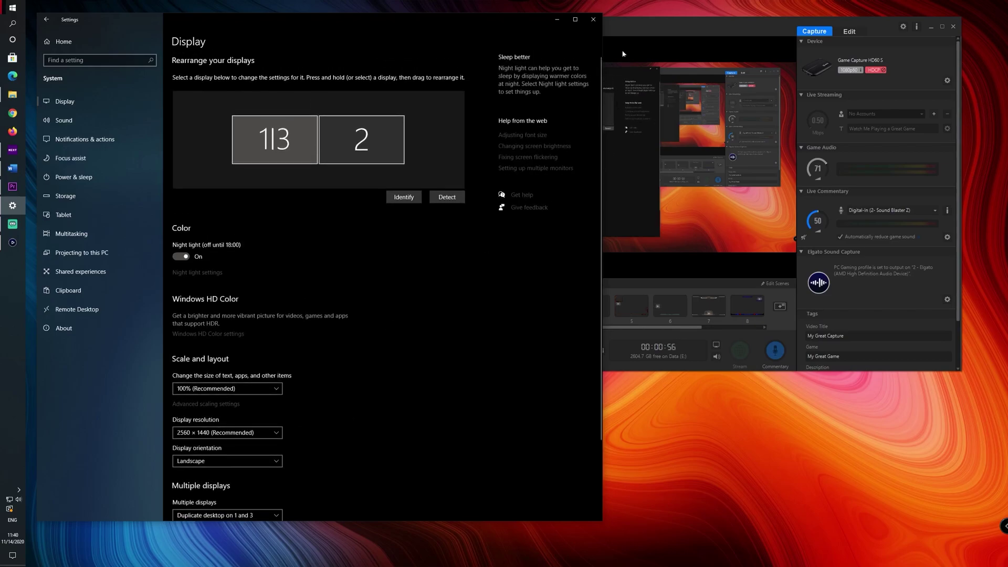
click(638, 18)
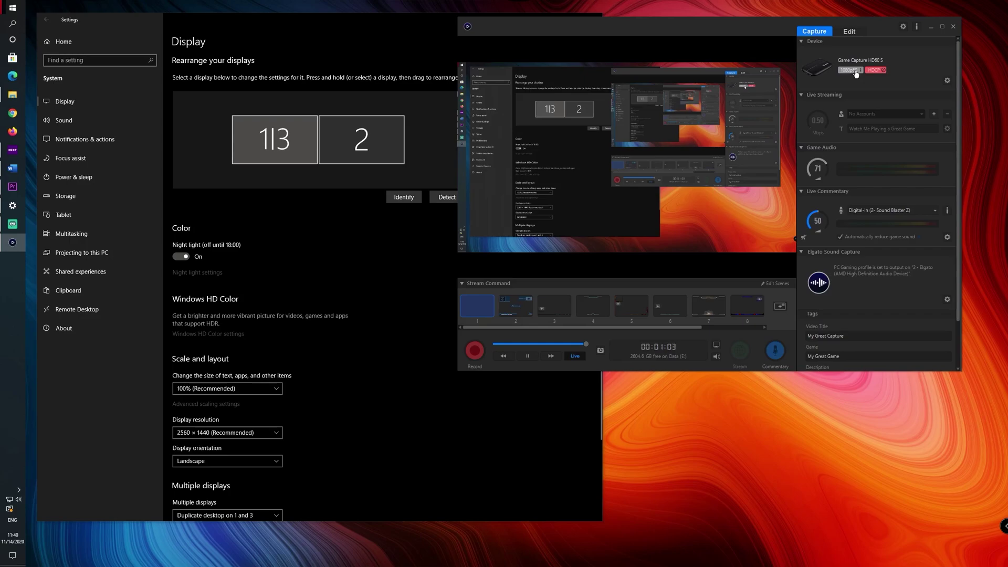
In Advanced display settings, choose Display 1: MSI MAG271CQR and set its refresh rate to 144.000 Hz.
click(353, 359)
scroll(345, 362, down, 3)
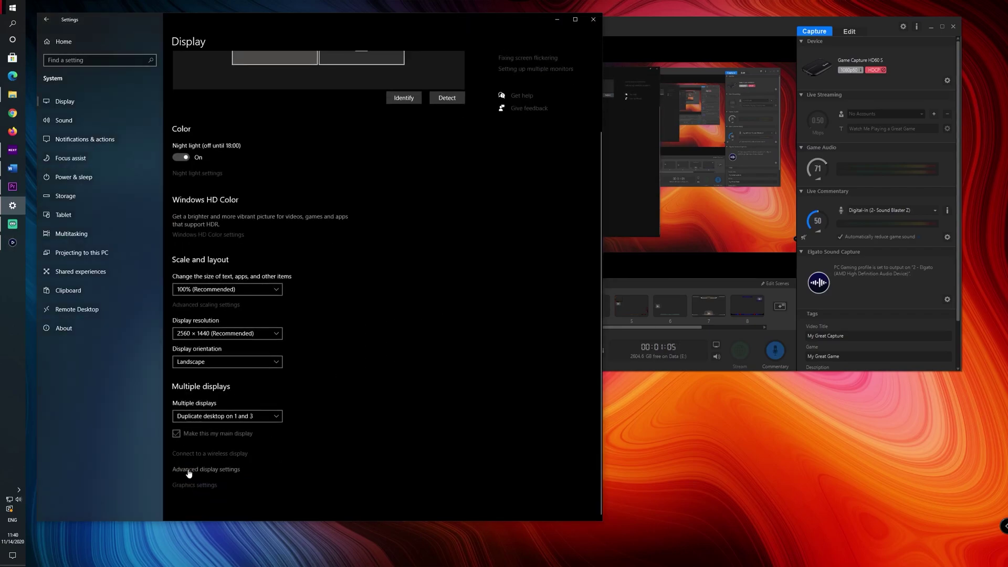
click(195, 470)
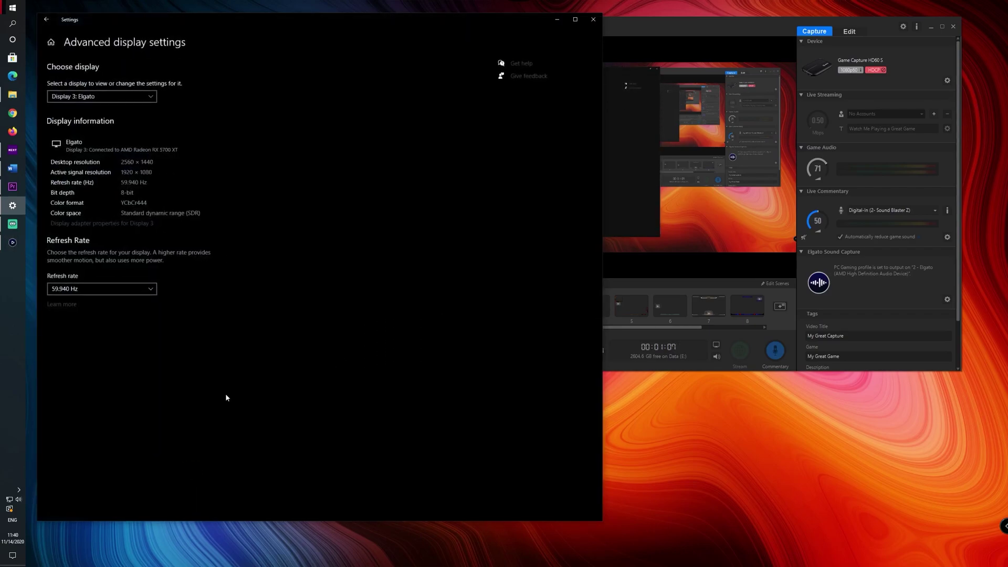
click(101, 96)
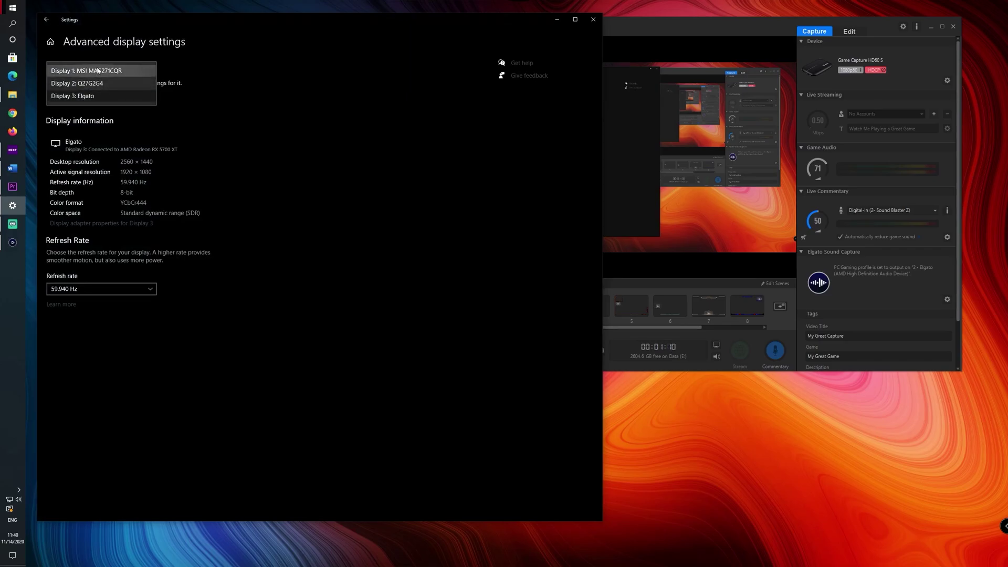
click(98, 69)
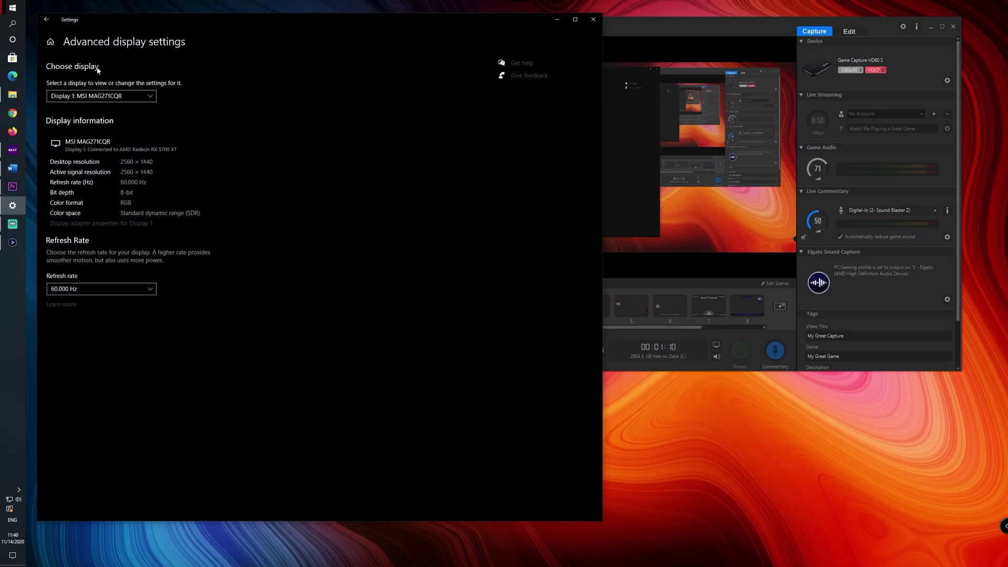
click(83, 289)
click(68, 328)
click(676, 21)
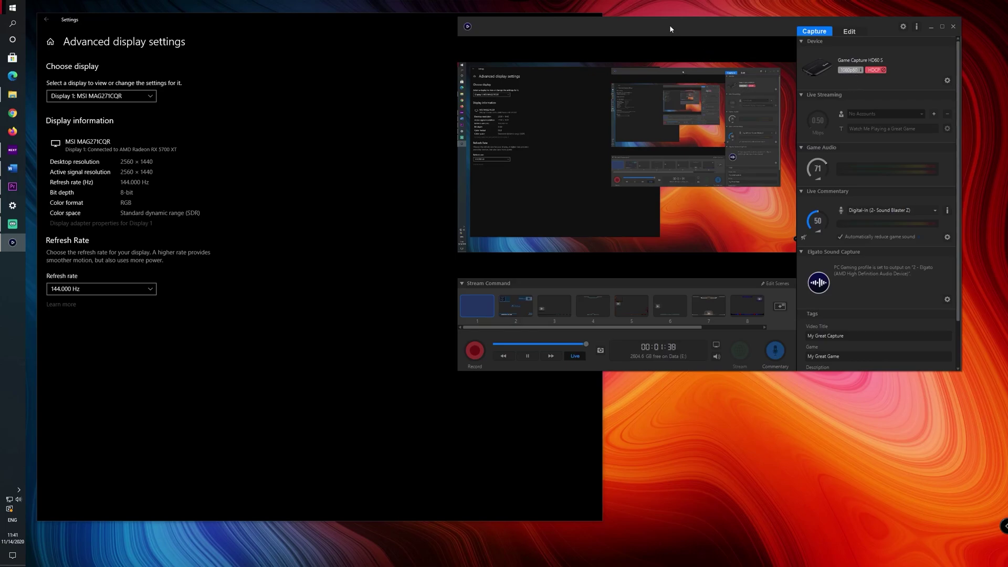
Drag the Game Capture HD window left and down toward the Settings window.
drag(669, 24, 623, 69)
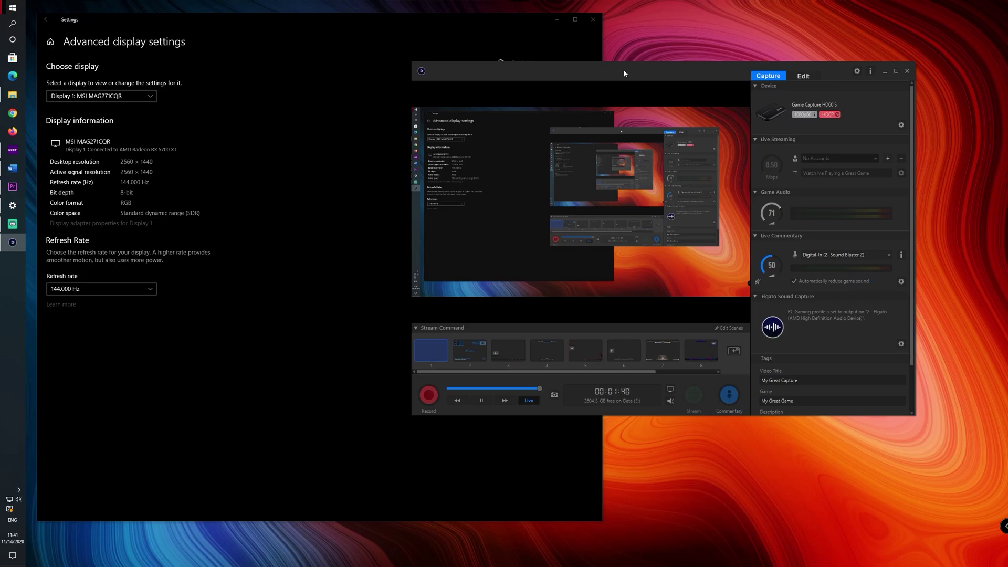
drag(648, 69, 625, 72)
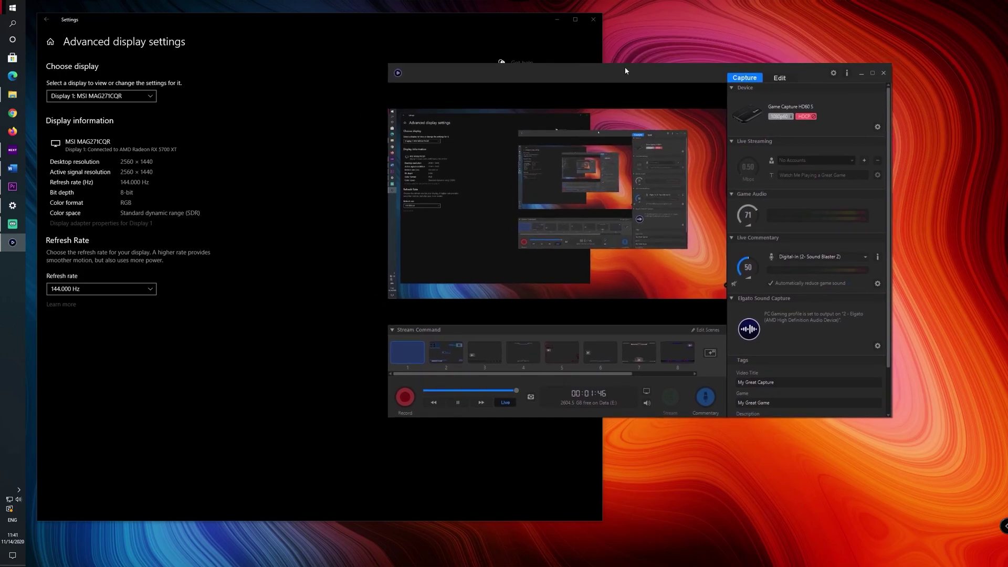